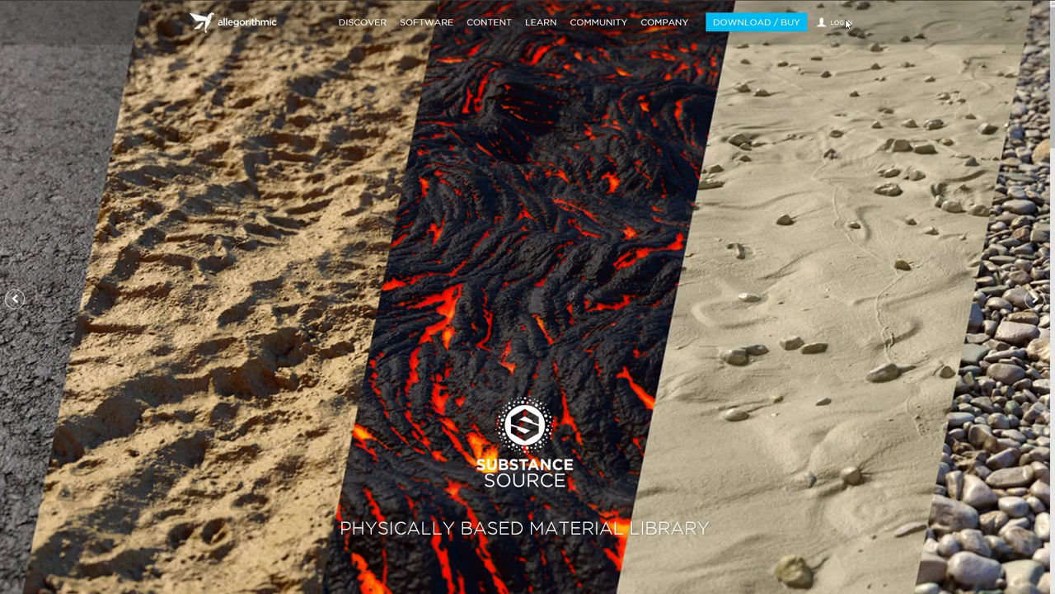
Log in with the saved username and password to reach the account profile page.
click(847, 23)
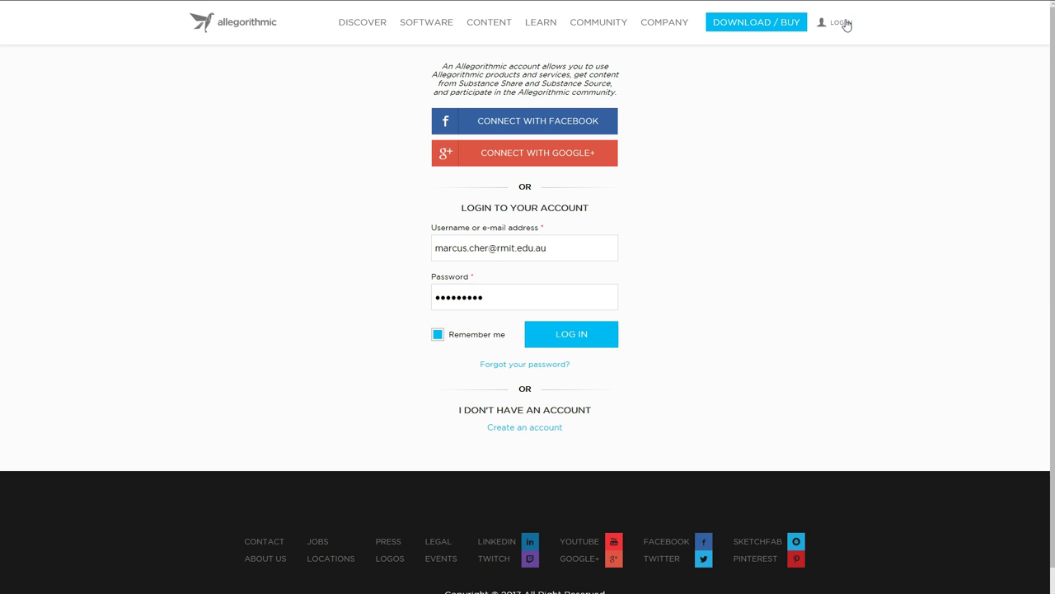
click(580, 339)
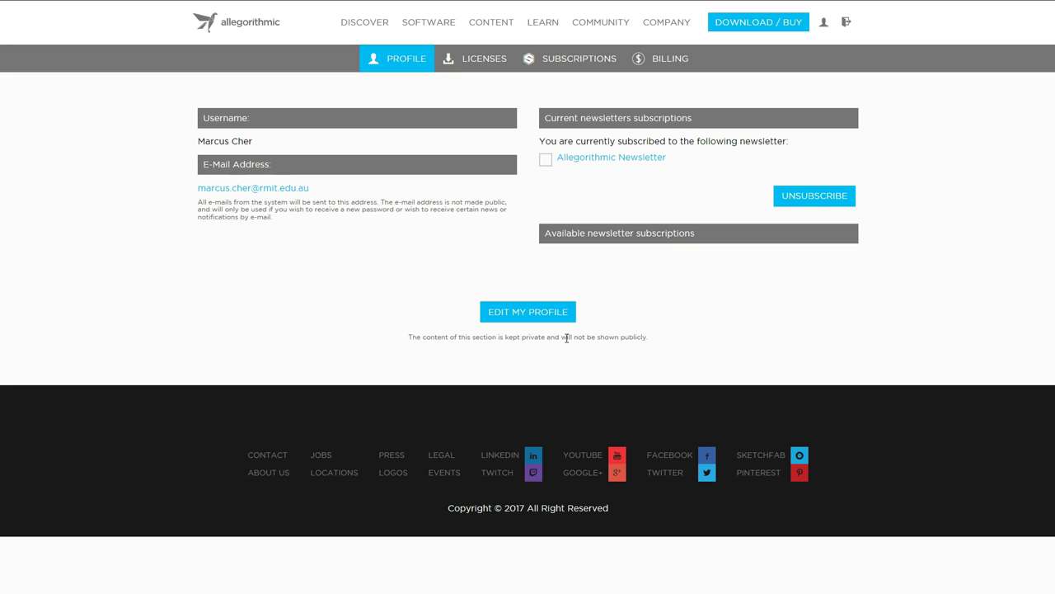
Save the Windows trial installers for Substance Painter 2017.2 and Substance Designer 2017.1.
click(754, 24)
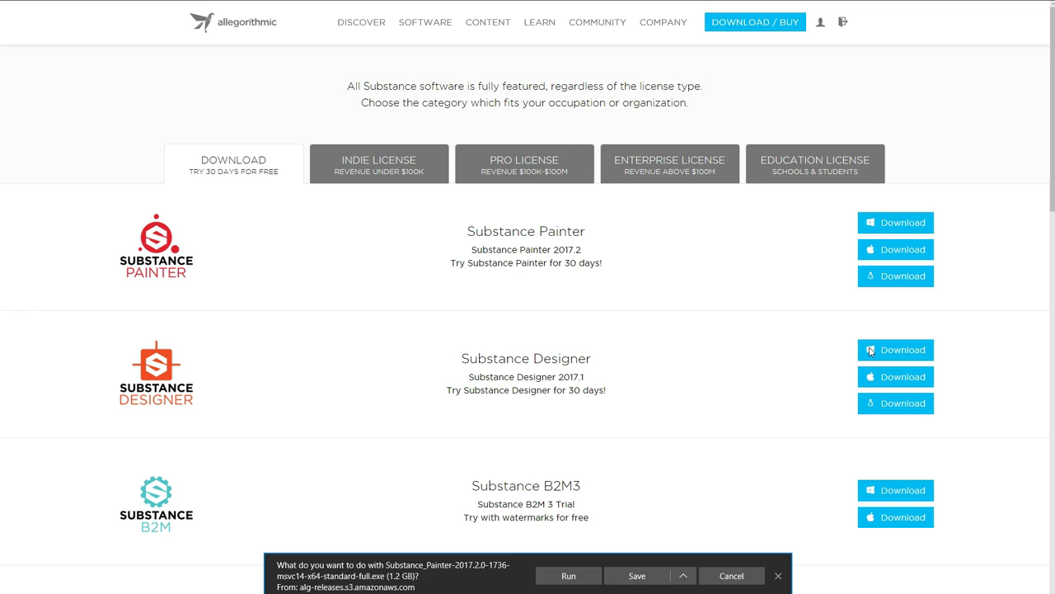
click(639, 577)
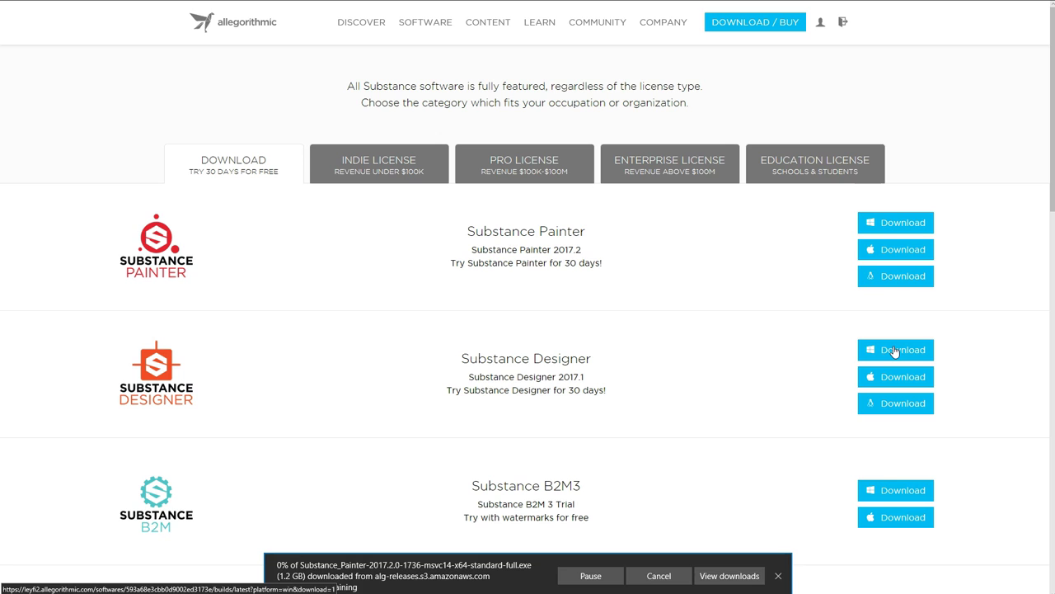
click(895, 352)
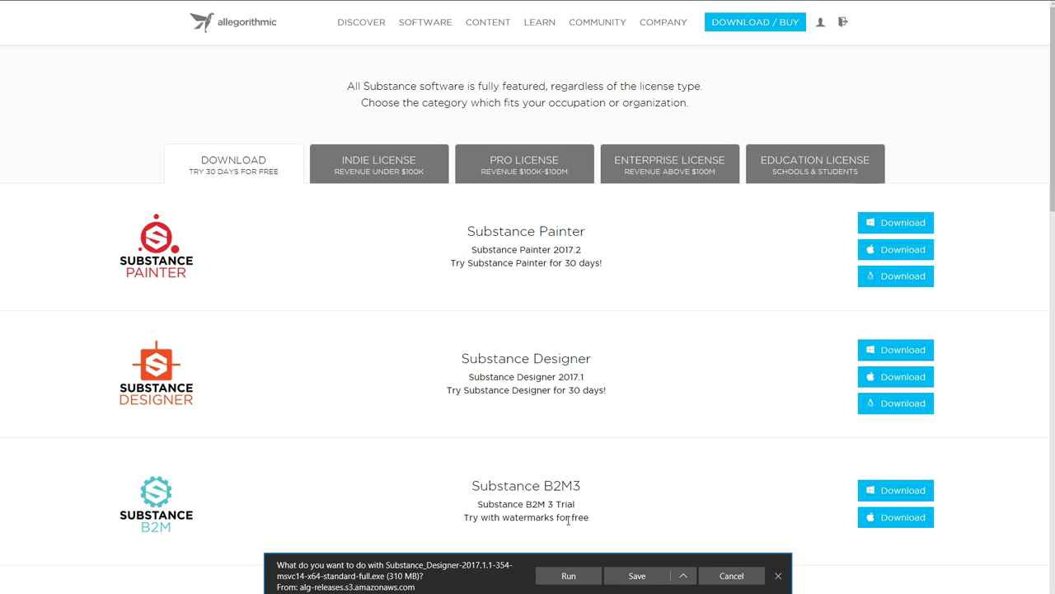
click(631, 582)
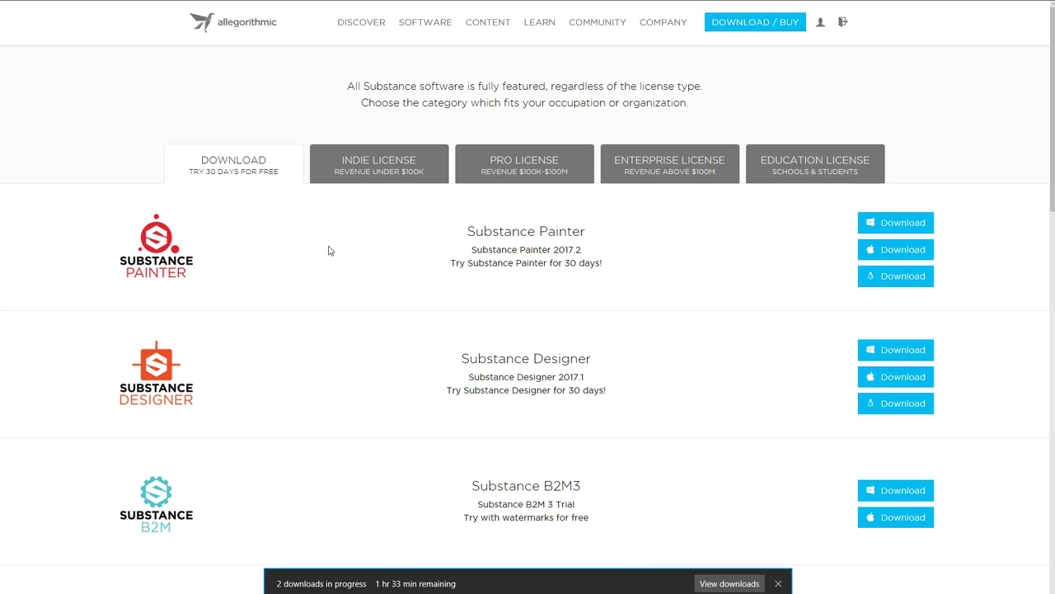
Open the education license form and fill in the student's first and last name from autofill.
click(798, 169)
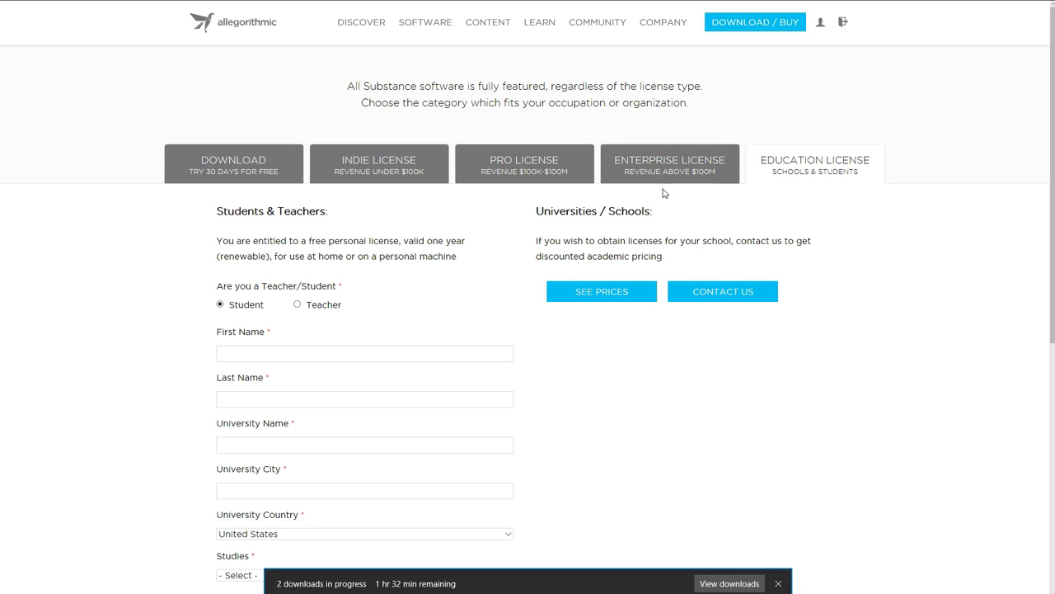
scroll(326, 229, down, 3)
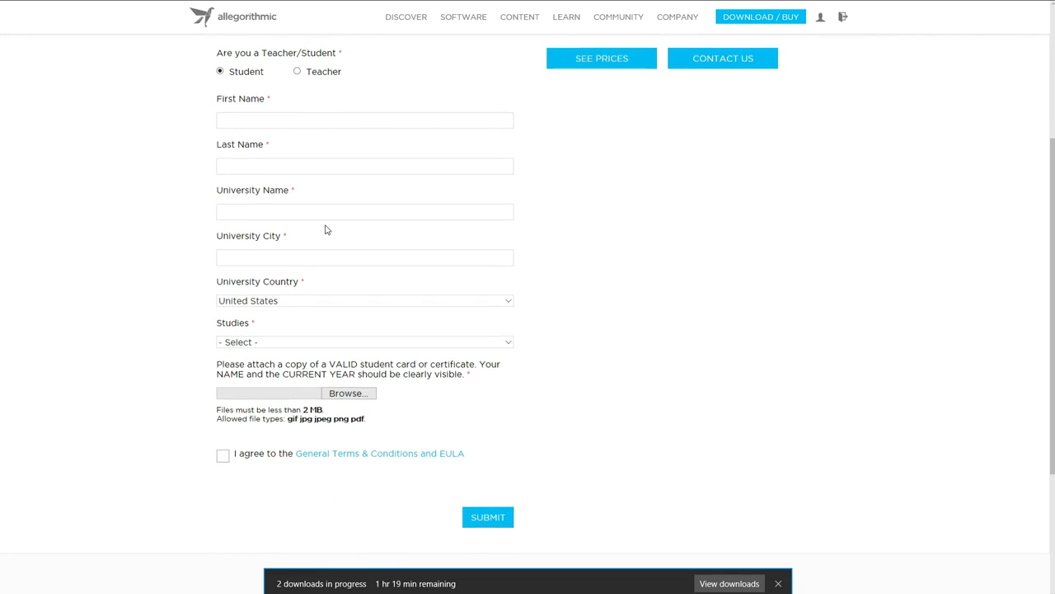
scroll(326, 230, up, 1)
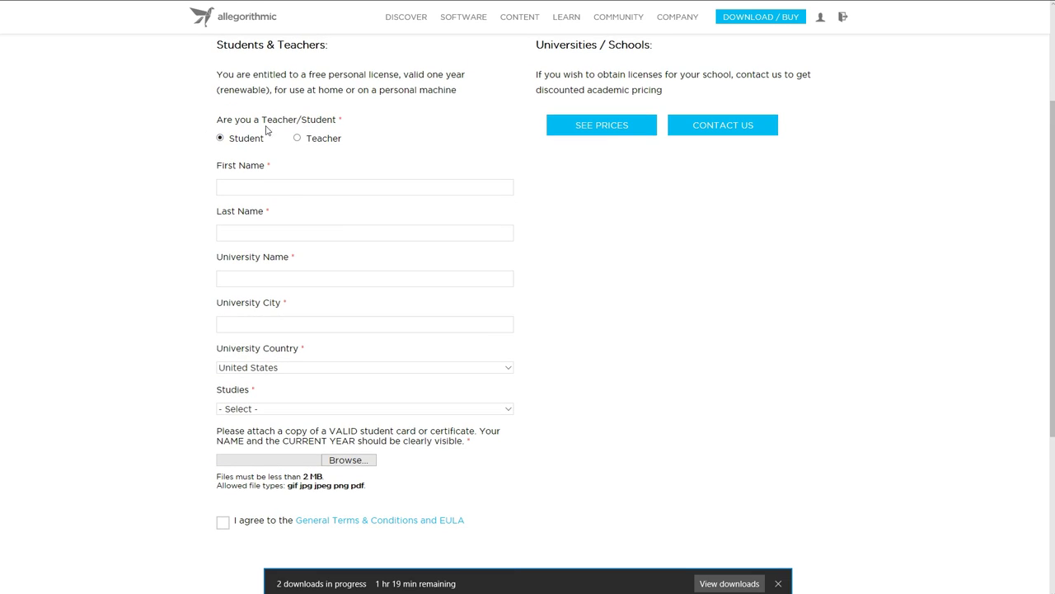
click(258, 187)
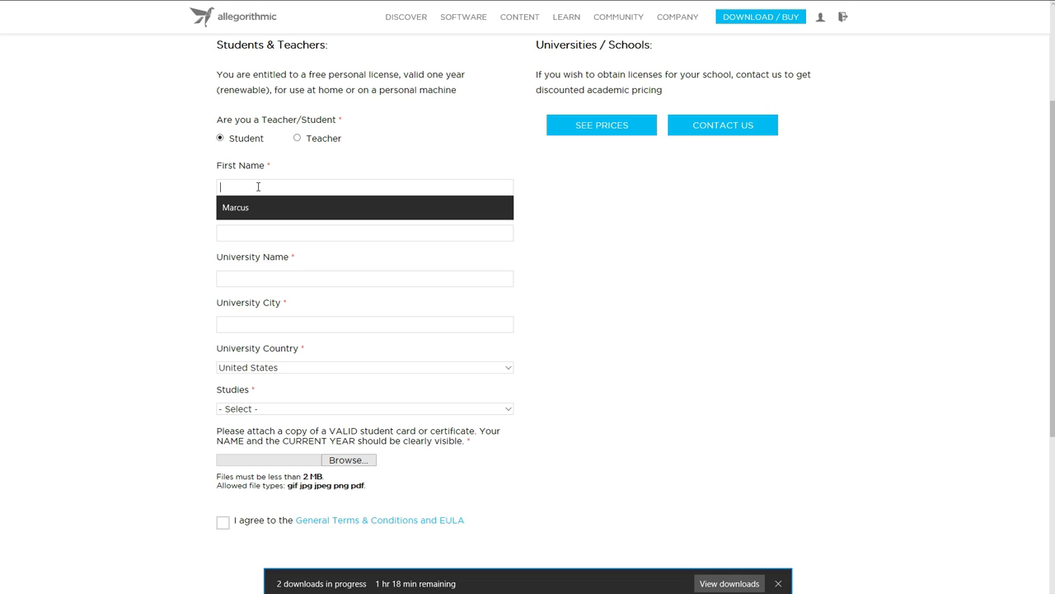
click(234, 211)
click(237, 231)
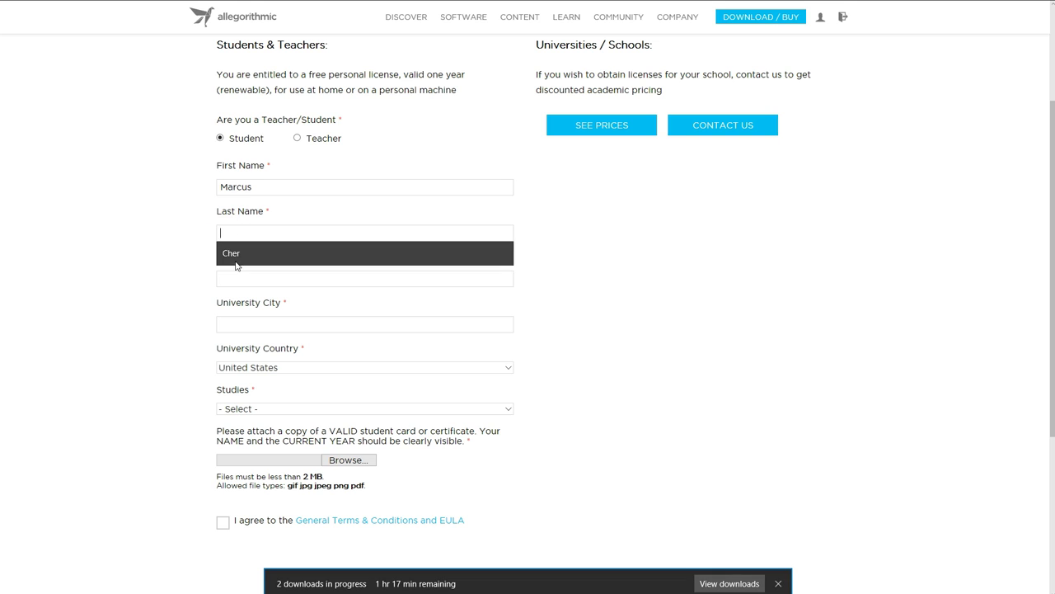
click(236, 263)
click(237, 278)
Enter university RMIT, city Melbourne, and choose Australia as the university country.
click(237, 298)
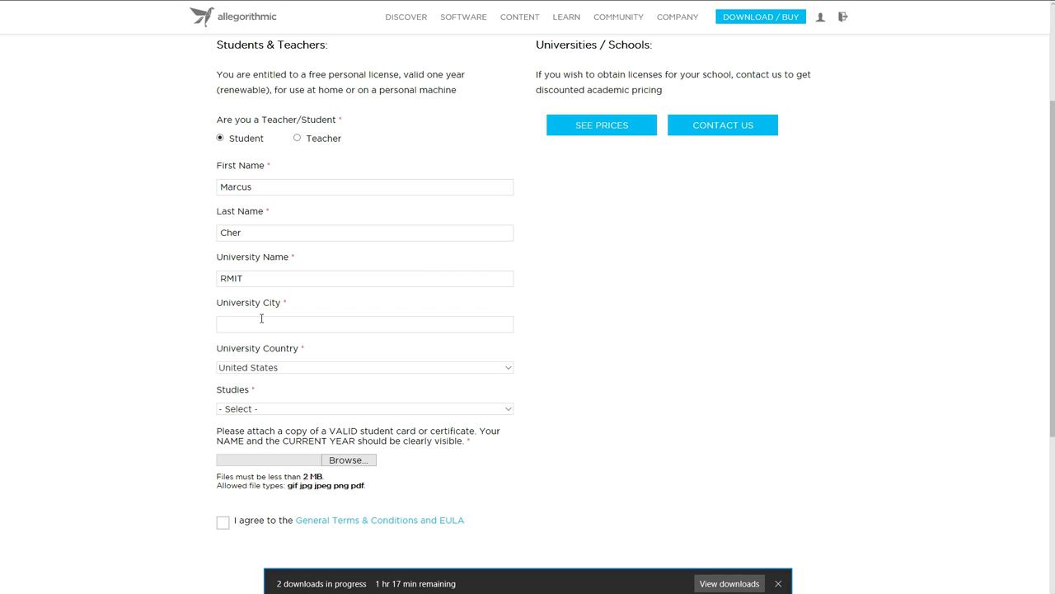
click(262, 323)
click(245, 352)
click(244, 370)
key(w)
scroll(261, 347, up, 1)
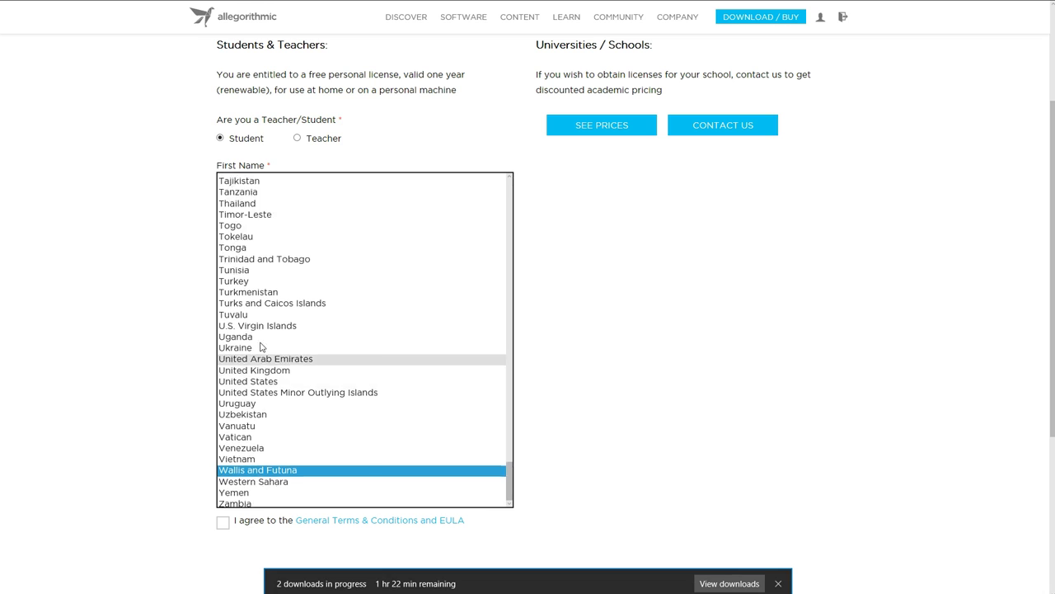
key(a)
scroll(259, 348, down, 1)
scroll(259, 349, up, 1)
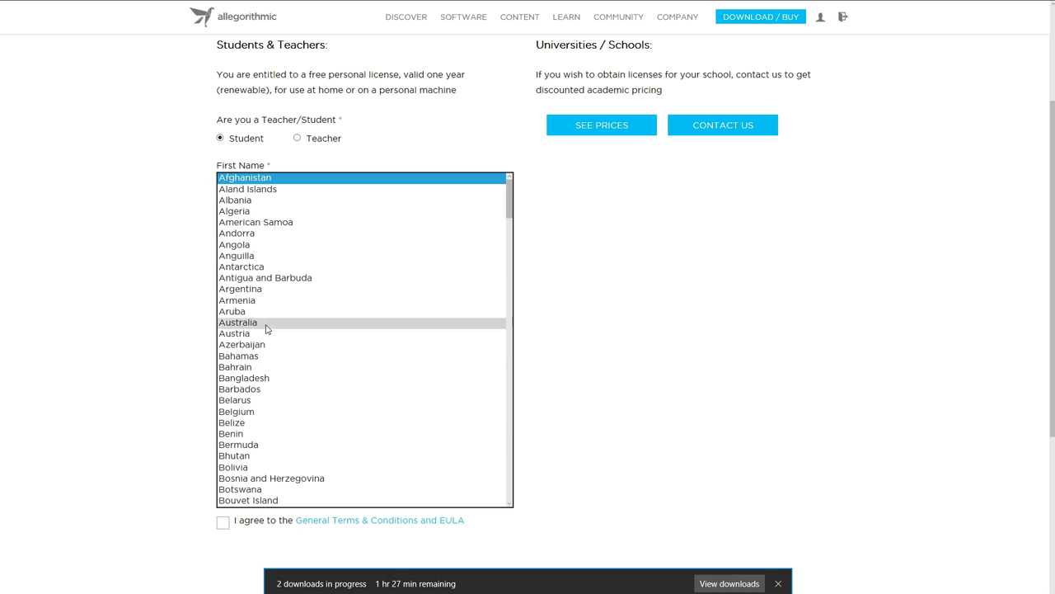
click(265, 323)
Set Studies to Design, skip the student card upload, agree to the Terms & Conditions and EULA, and submit.
click(254, 410)
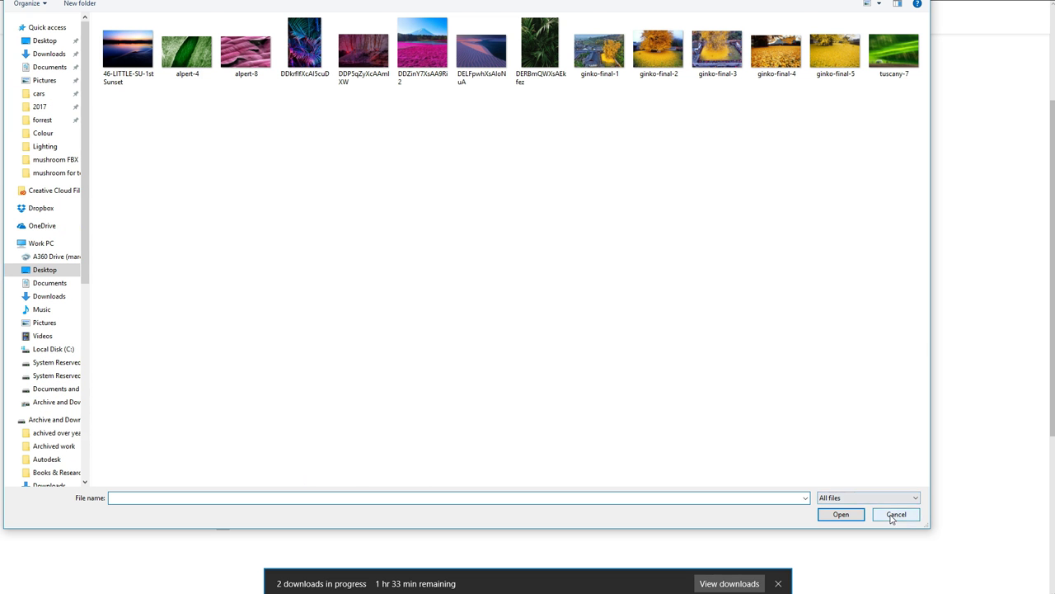
click(897, 514)
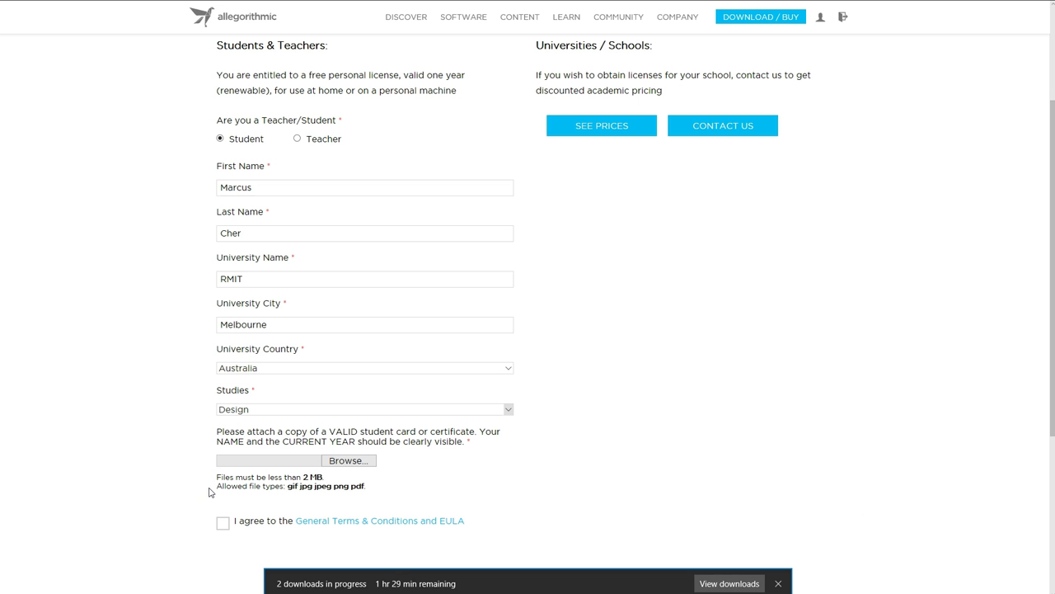
scroll(209, 492, down, 1)
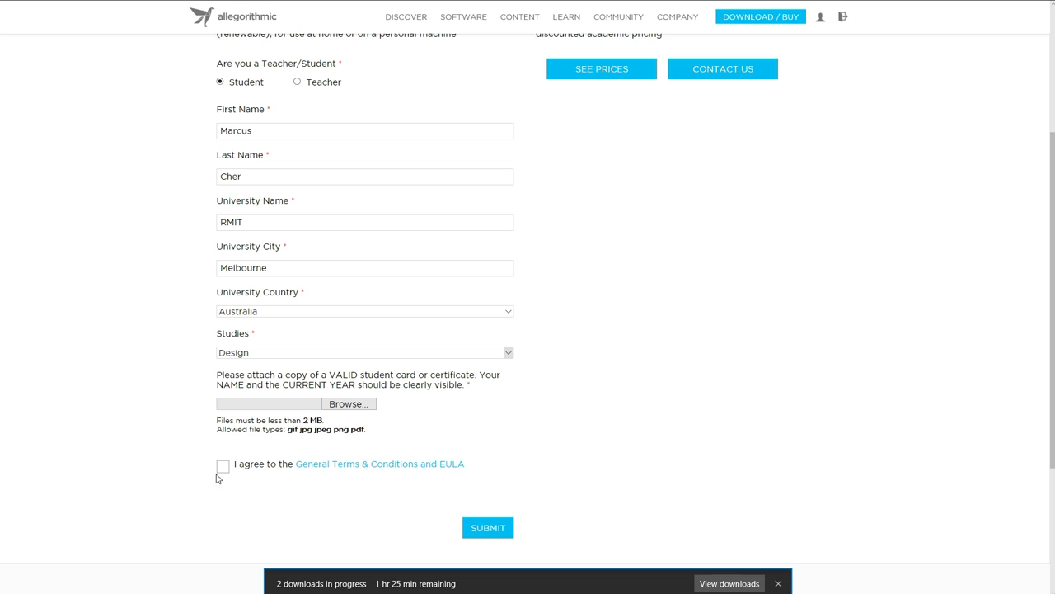
click(222, 465)
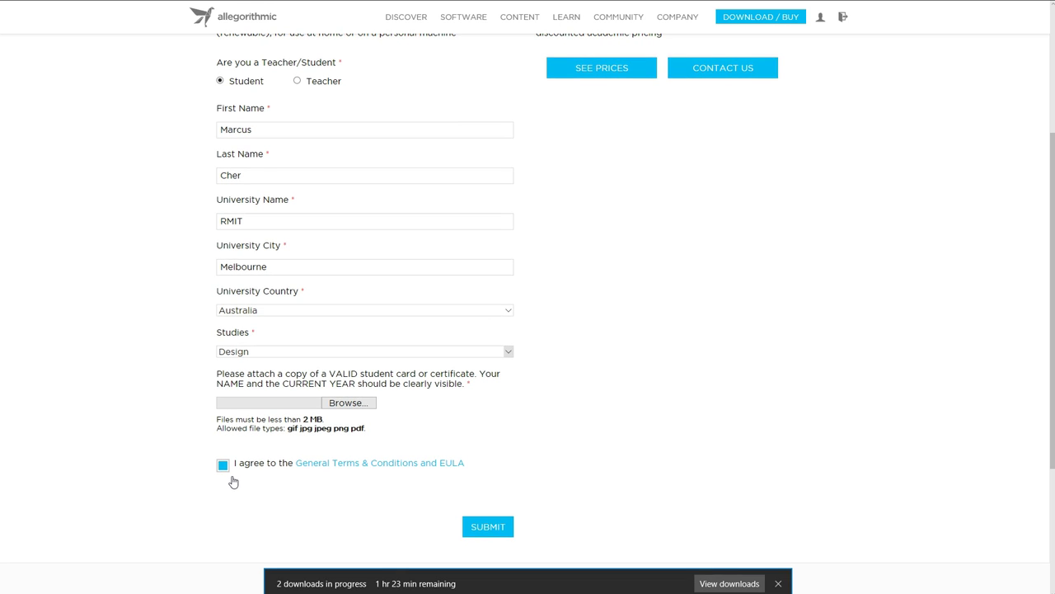
click(482, 526)
scroll(367, 516, up, 3)
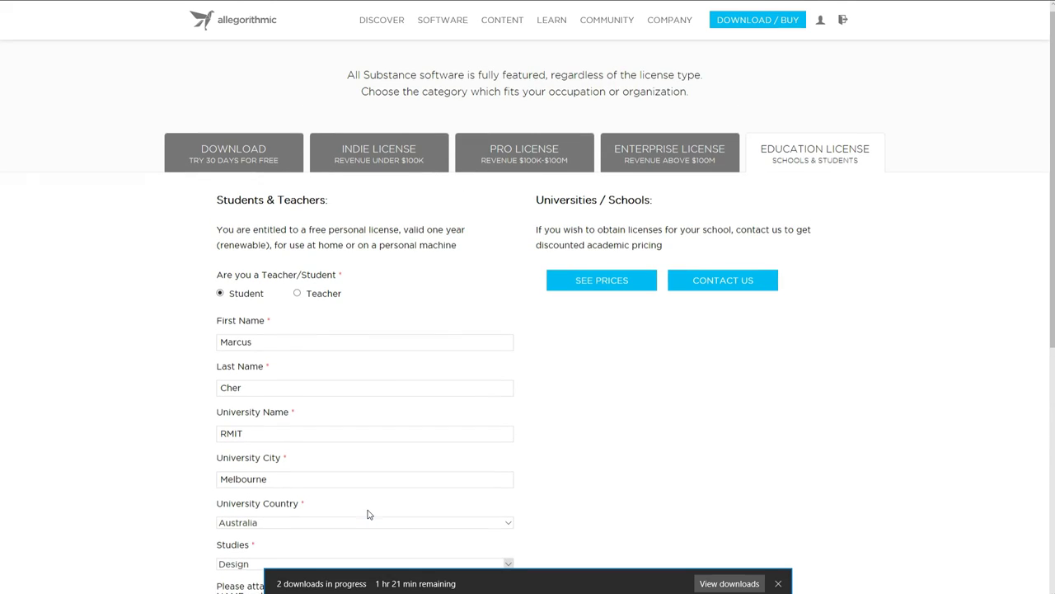